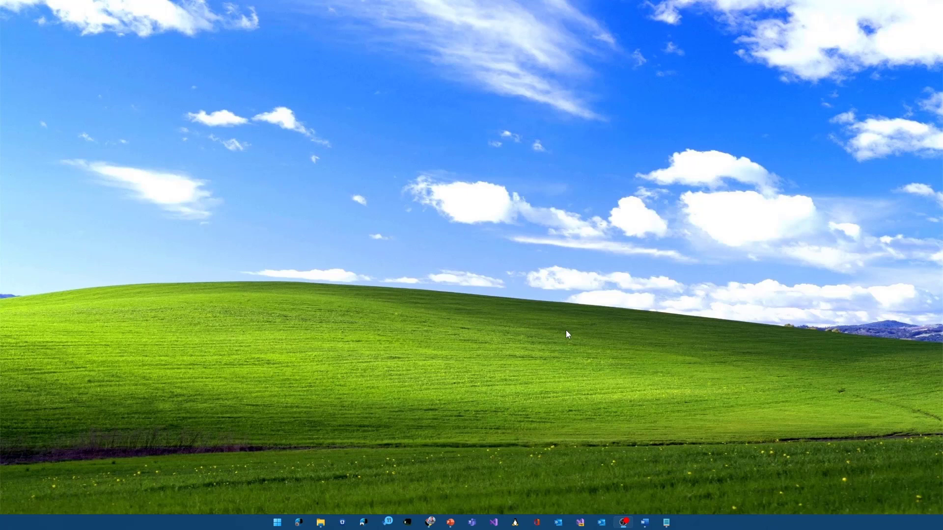
Launch Visual Studio 2022 and create a Microsoft Teams App project named TTKIntro.
key(alt+space)
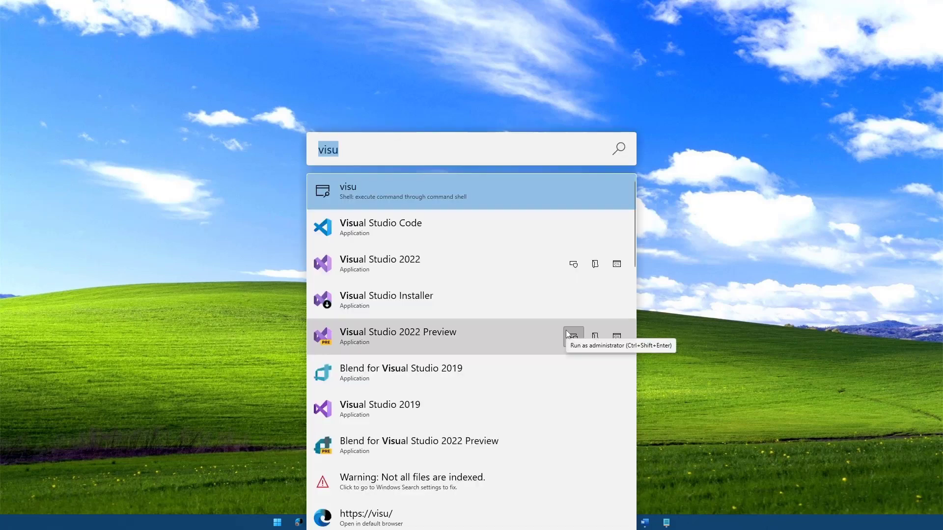
click(399, 265)
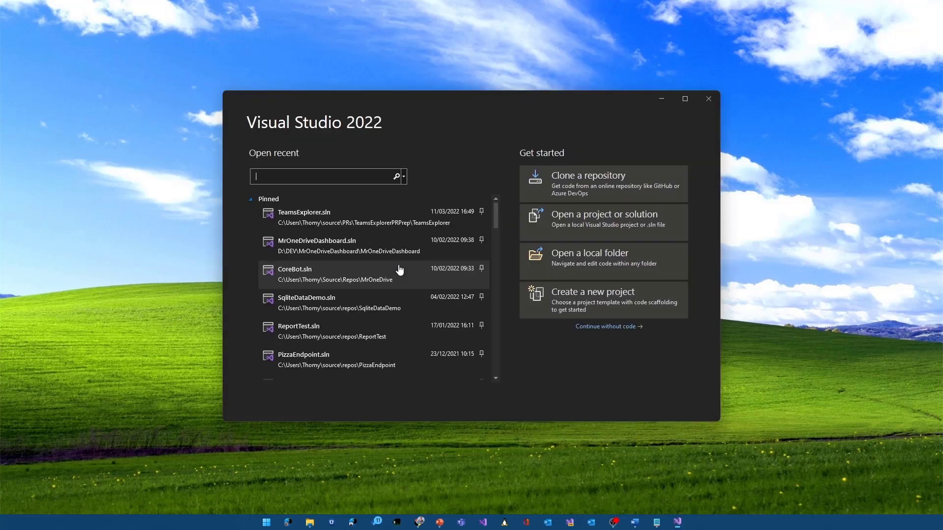
click(597, 318)
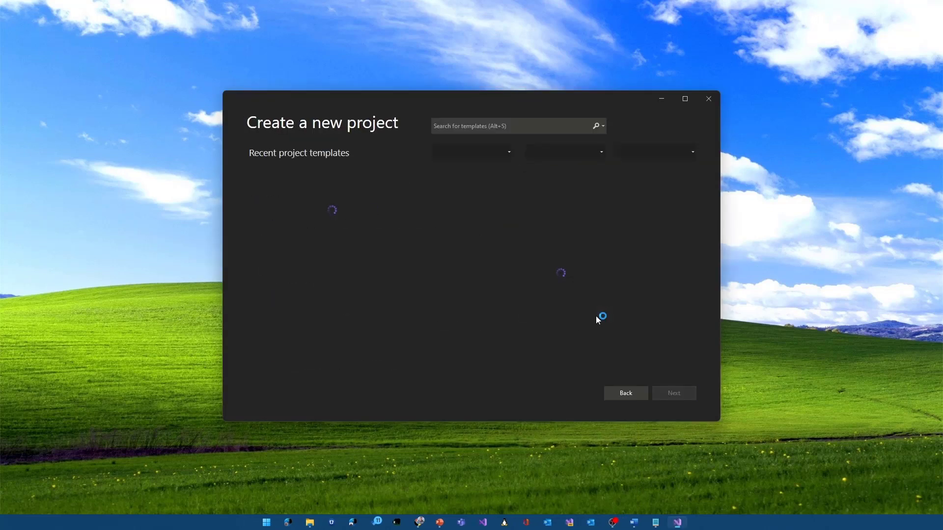
mouse_move(318, 178)
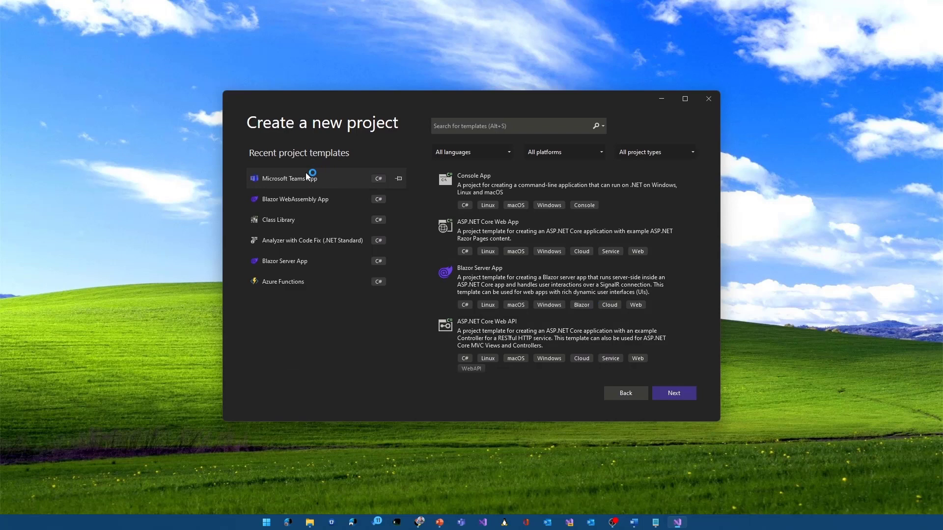
click(346, 179)
click(675, 395)
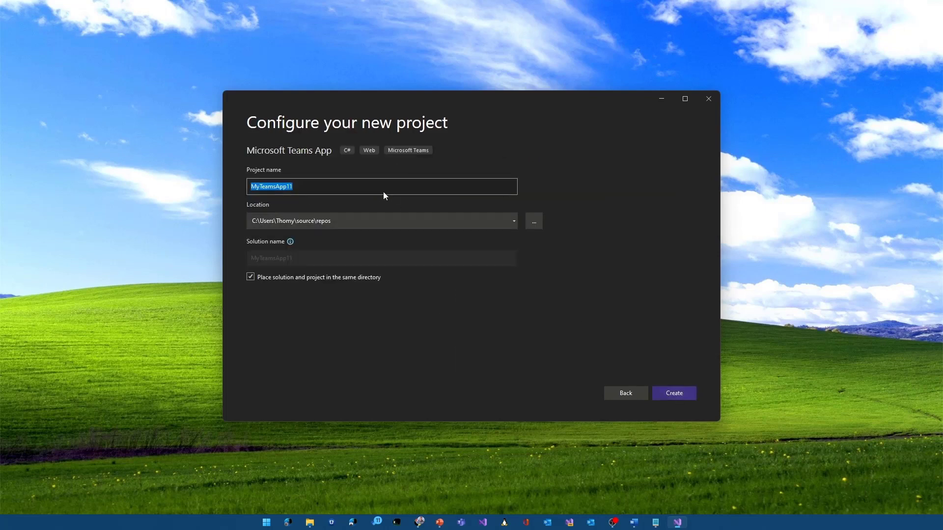
text(TTKIntro)
click(693, 392)
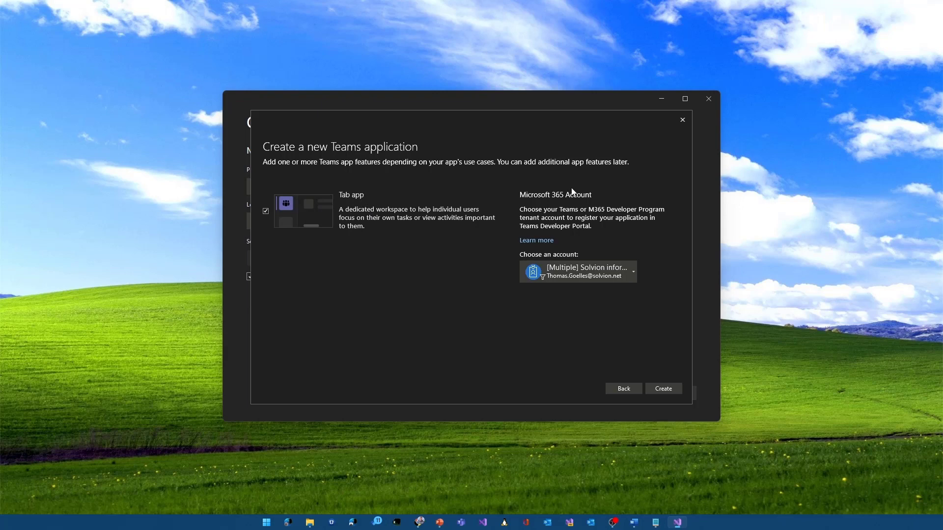
Choose the developer tenant Microsoft 365 account and create the TTKIntro Tab app.
click(634, 276)
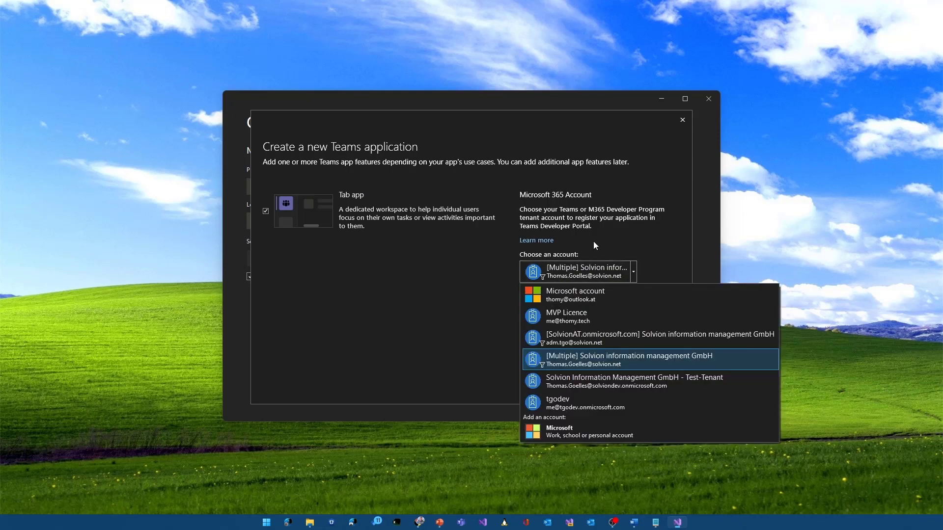
click(583, 407)
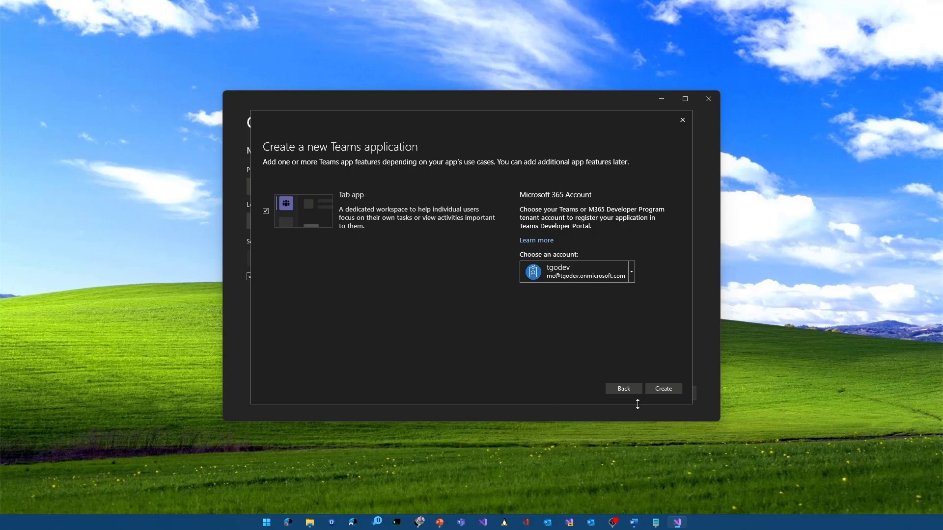
click(658, 391)
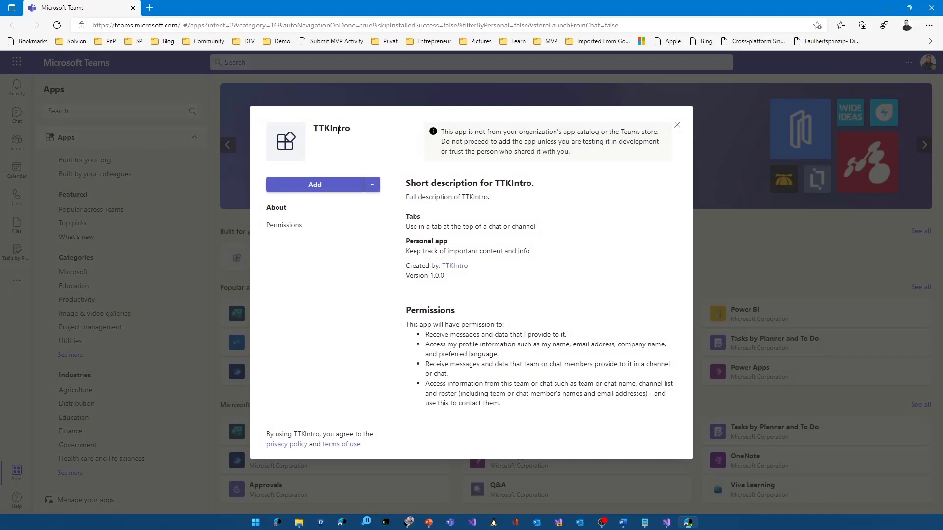
Add TTKIntro to Teams, then highlight the user's name and the GetUserInfoAsync code sample.
click(328, 184)
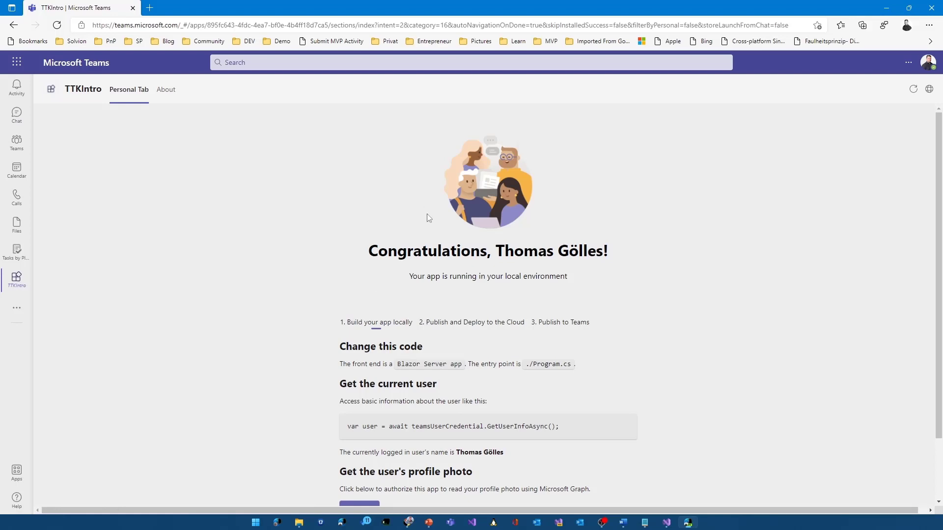
drag(495, 250, 617, 263)
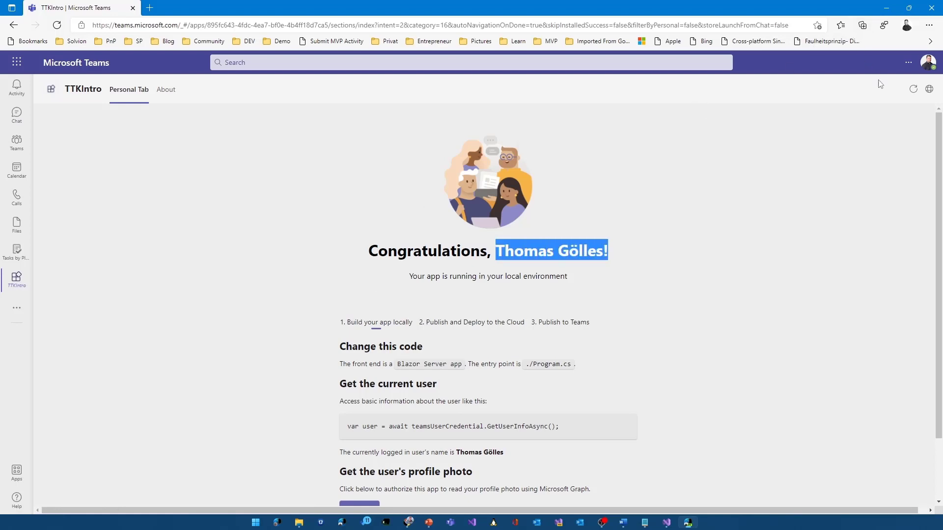
scroll(351, 336, down, 2)
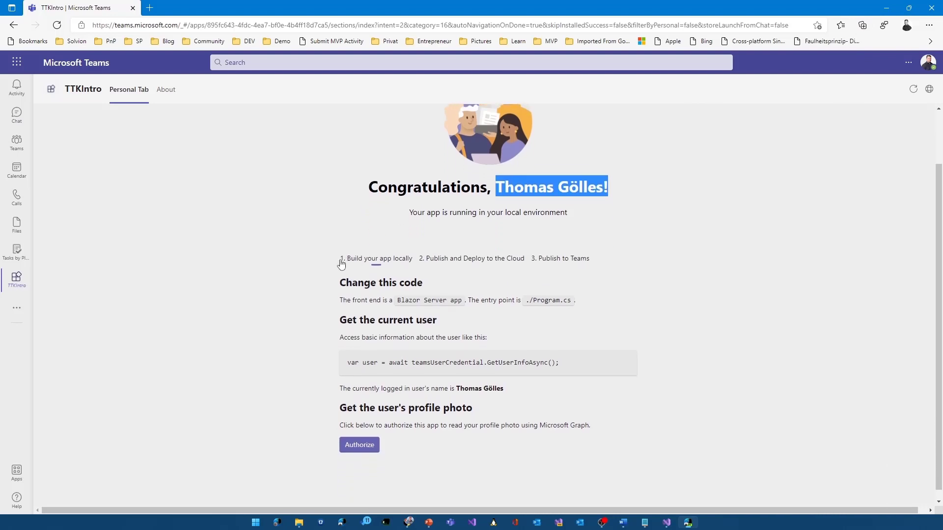
drag(559, 354, 402, 353)
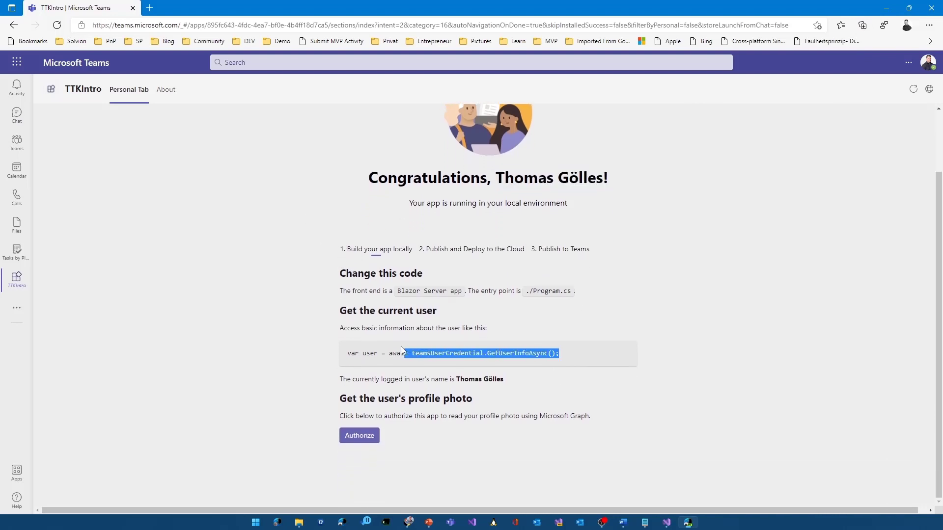
click(404, 361)
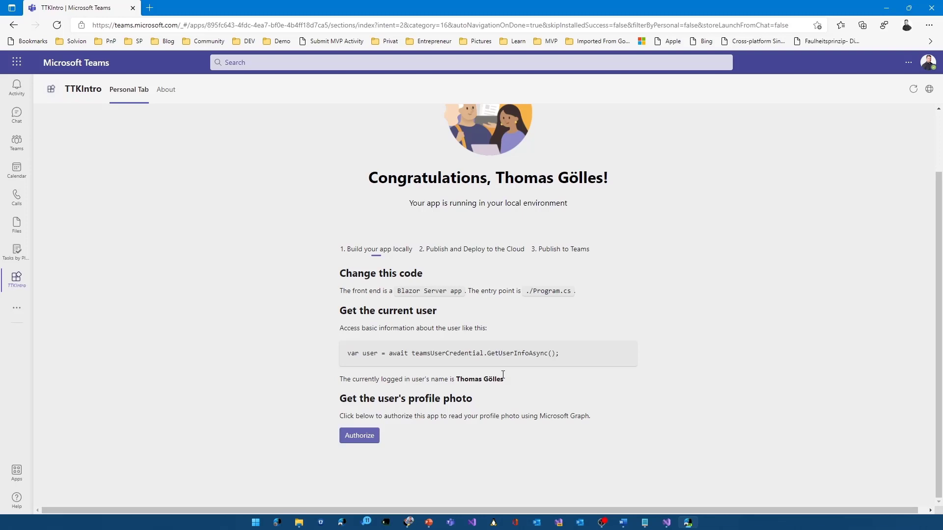
Authorize profile photo access, consenting on behalf of the organization, and accept the permissions.
click(355, 444)
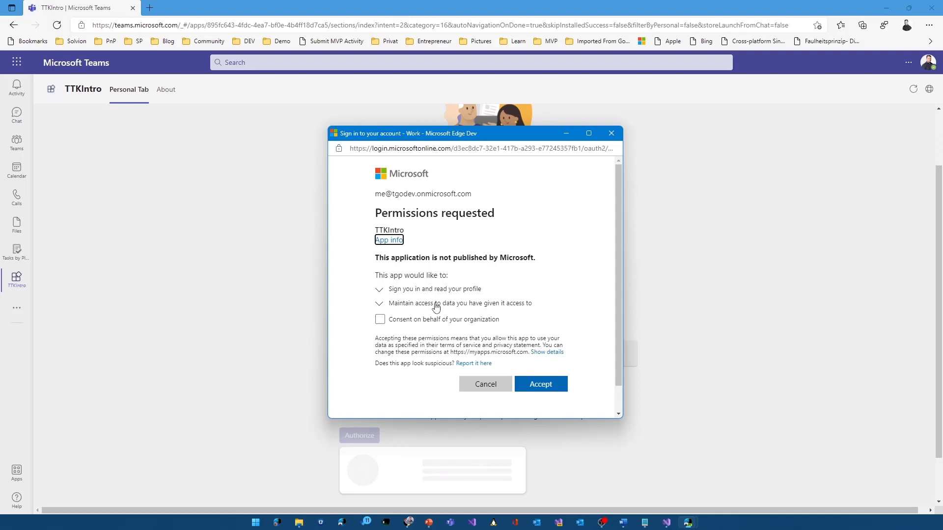
click(381, 320)
scroll(551, 332, down, 2)
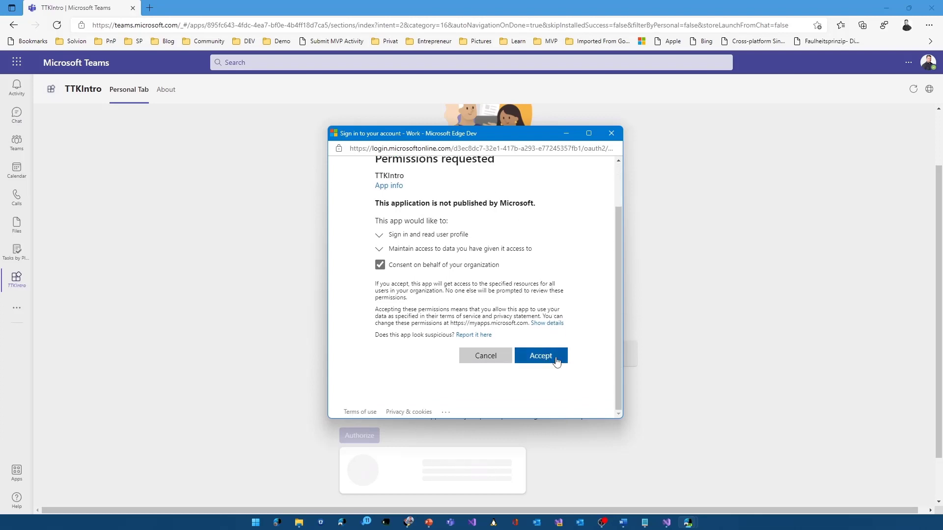
click(557, 355)
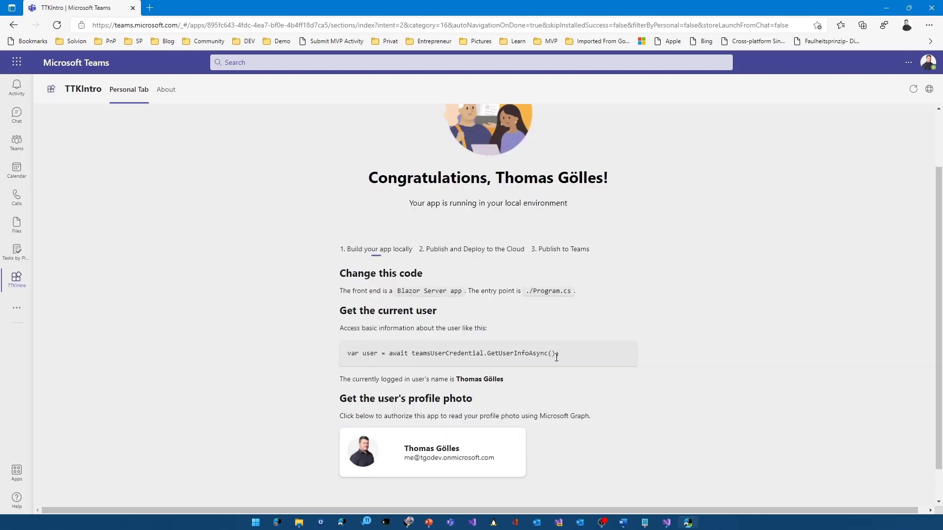
scroll(557, 356, down, 2)
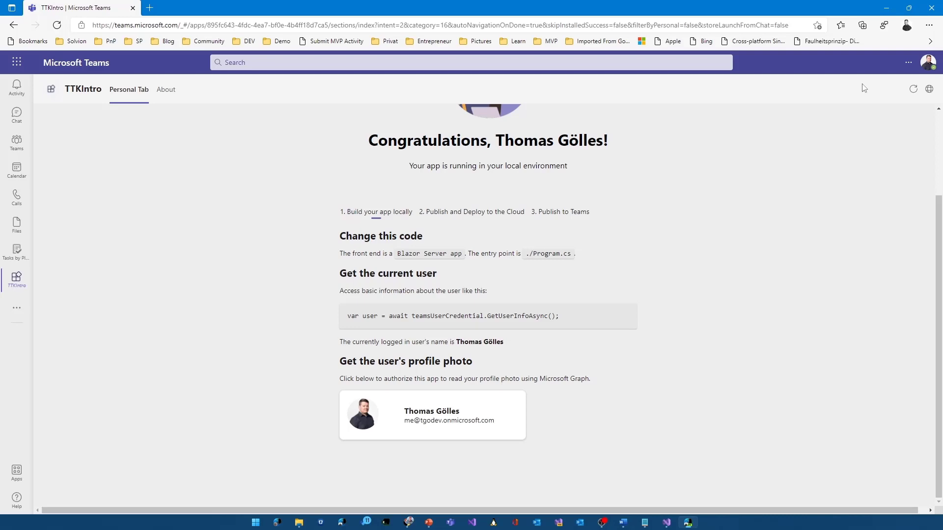
Return to Visual Studio, stop debugging, and open appsettings.json from a widened Solution Explorer.
click(888, 7)
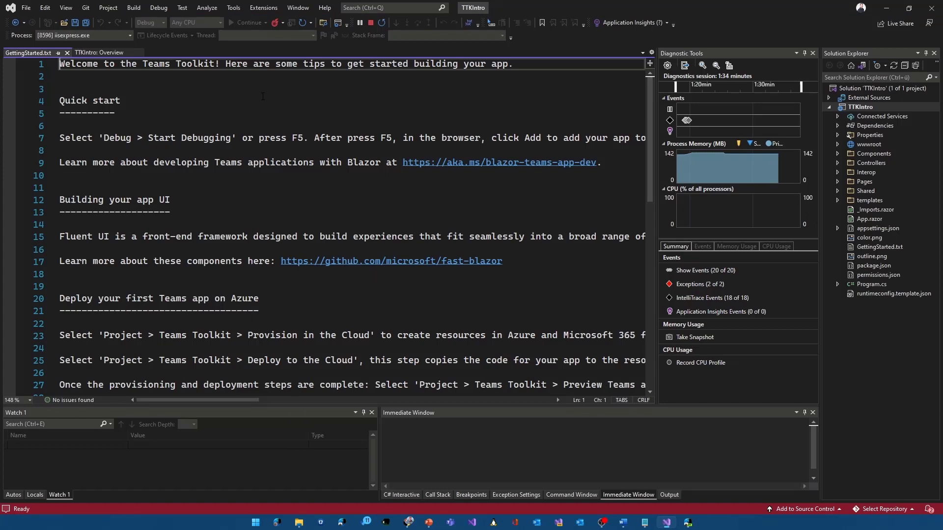
click(374, 26)
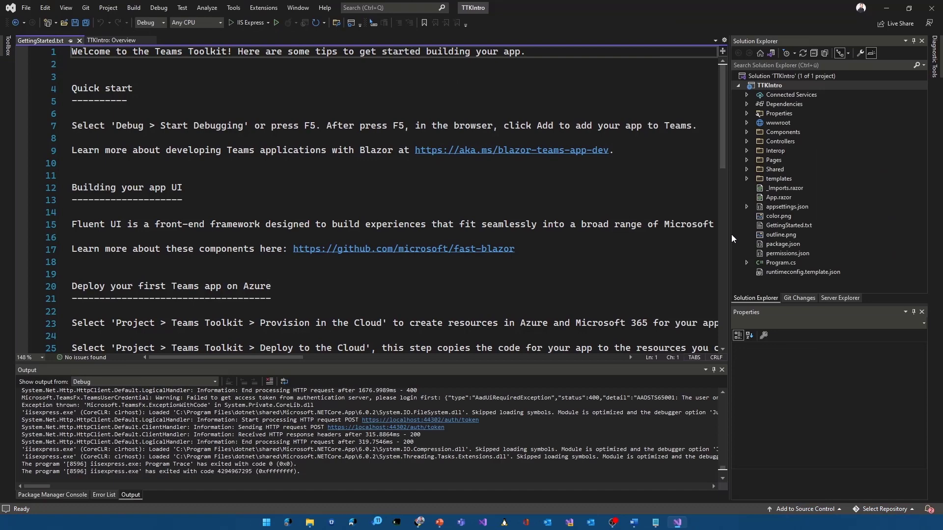
drag(731, 234, 643, 230)
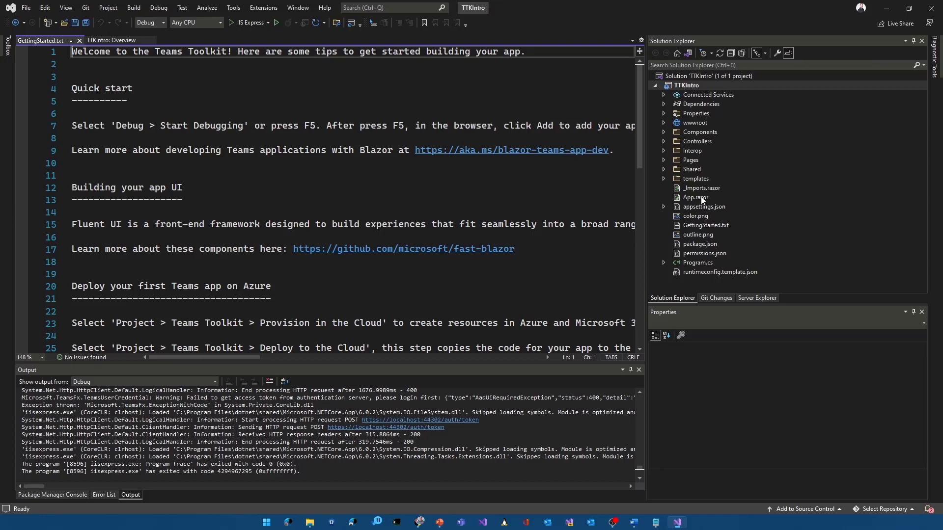
click(712, 207)
double_click(711, 207)
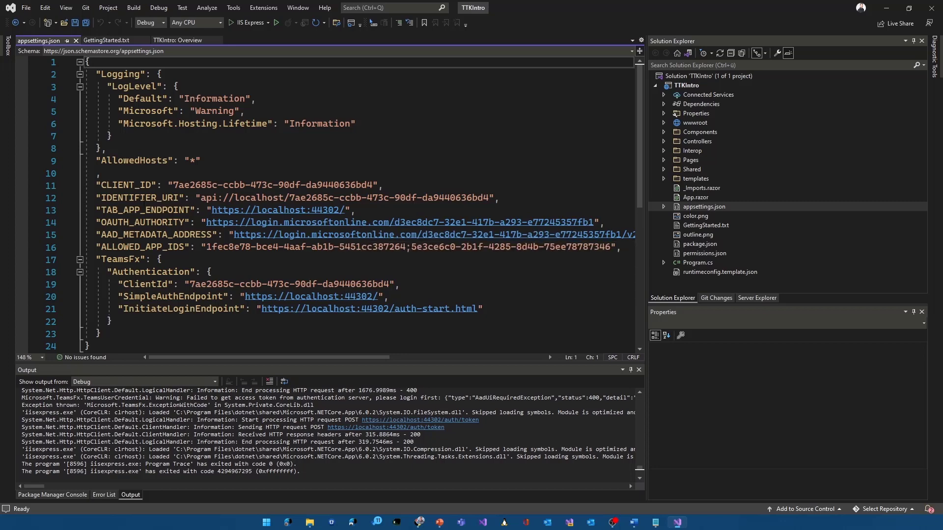
right_click(693, 84)
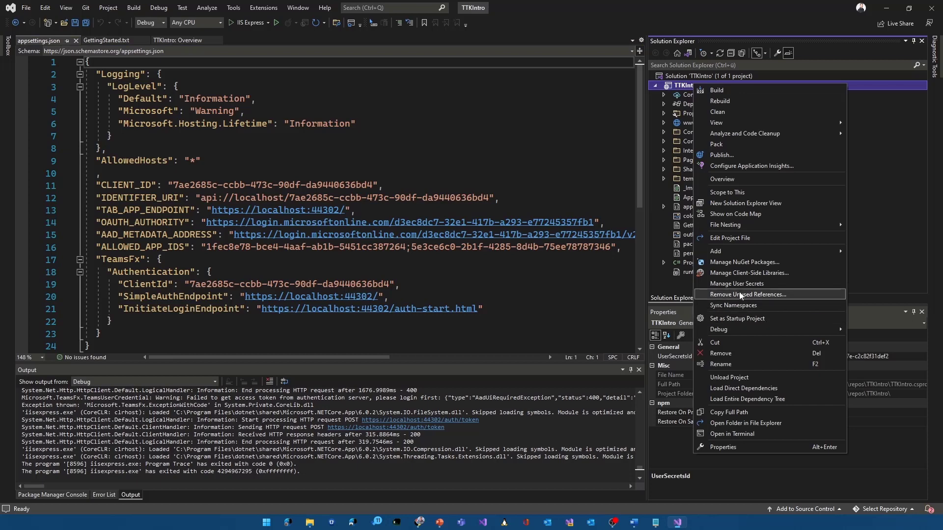
click(553, 273)
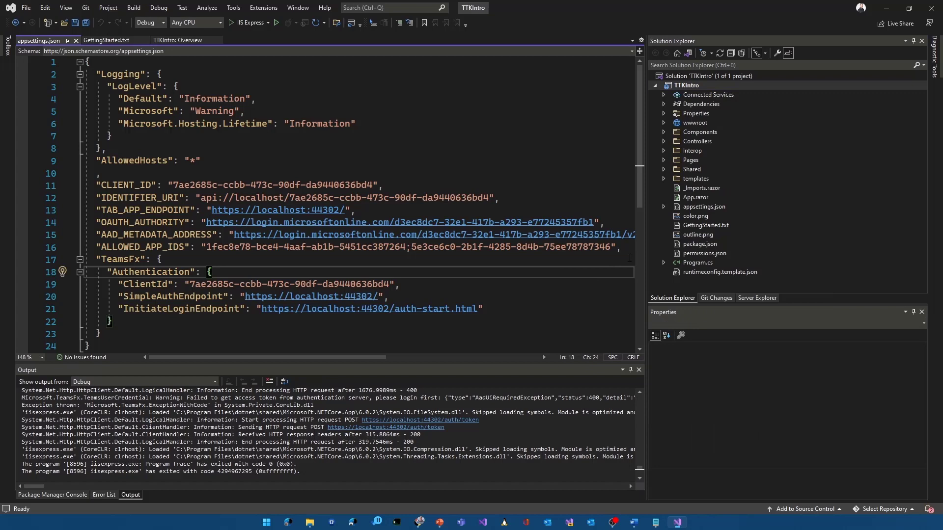
click(665, 159)
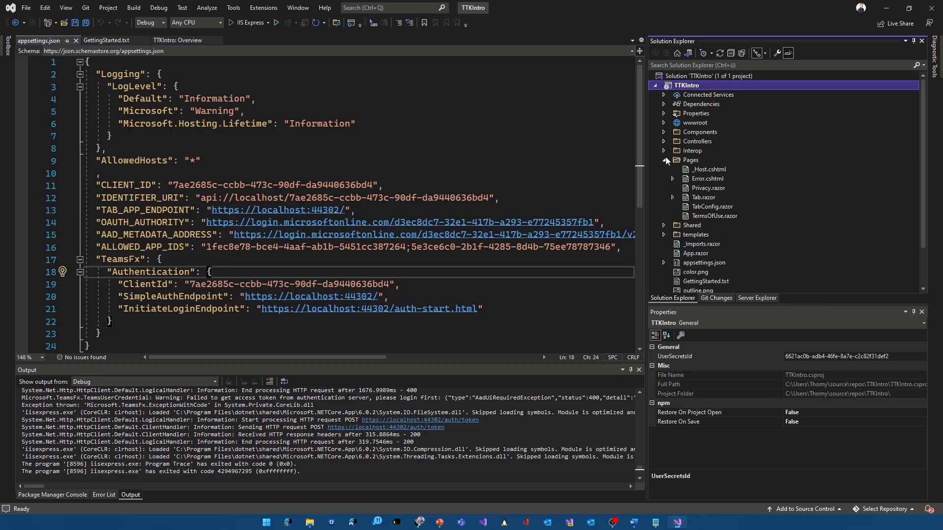
double_click(709, 198)
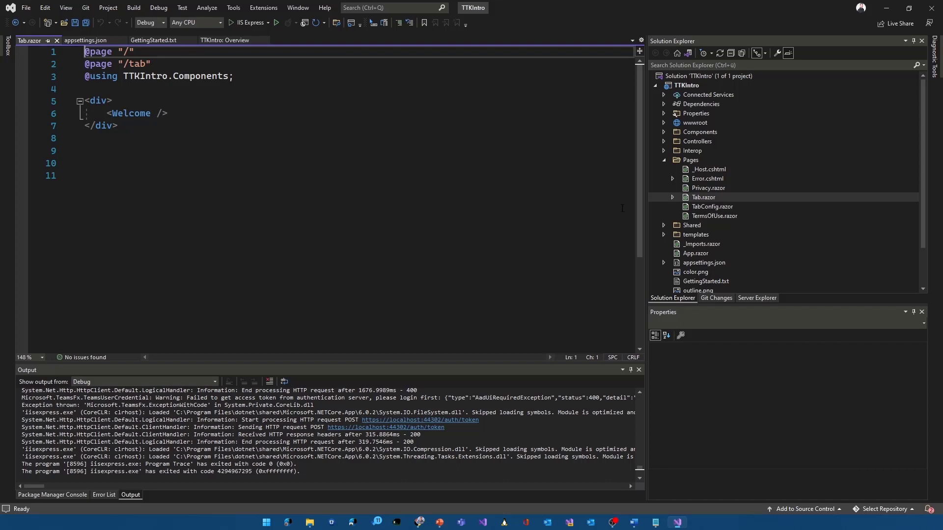
click(663, 133)
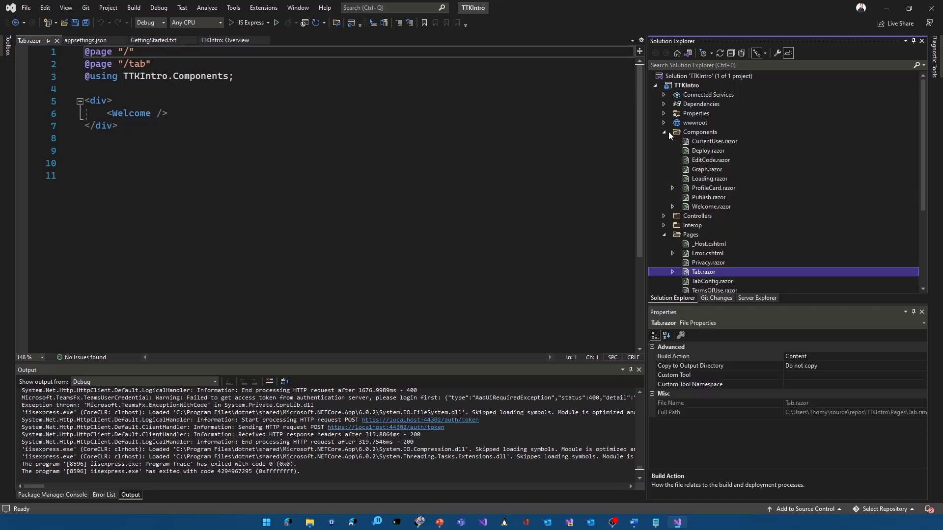
double_click(715, 207)
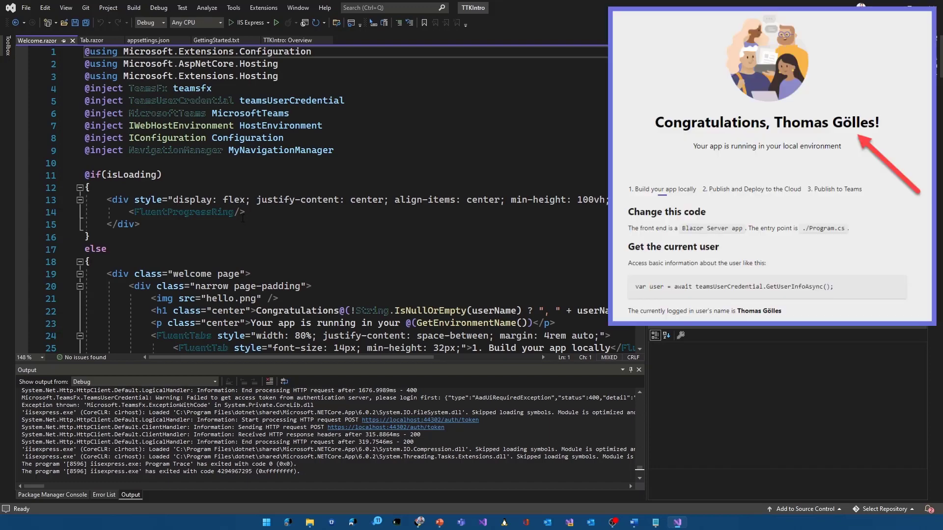
scroll(324, 200, down, 3)
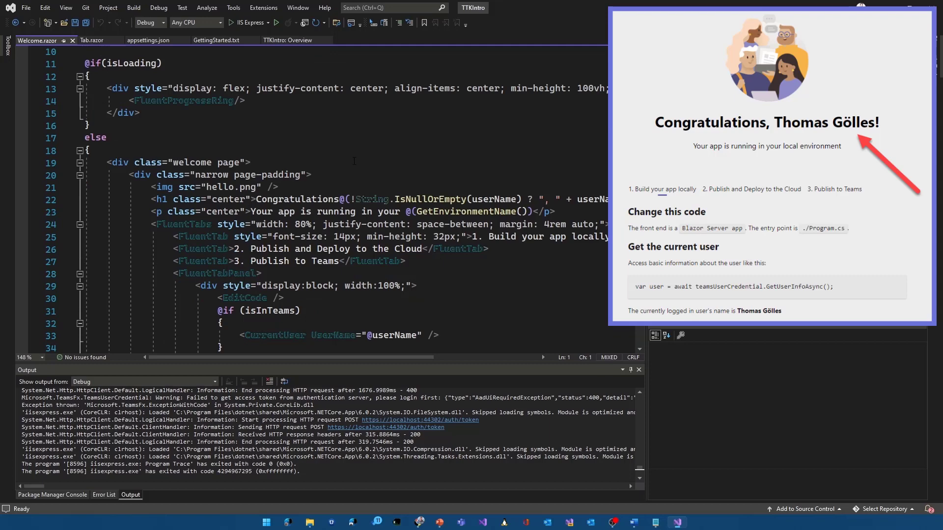
scroll(354, 160, down, 3)
scroll(362, 153, down, 2)
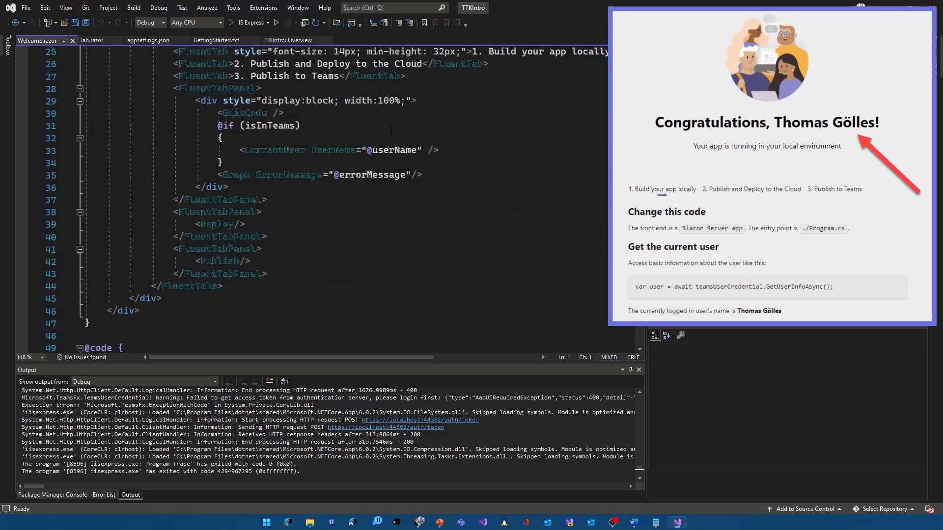
scroll(374, 149, down, 3)
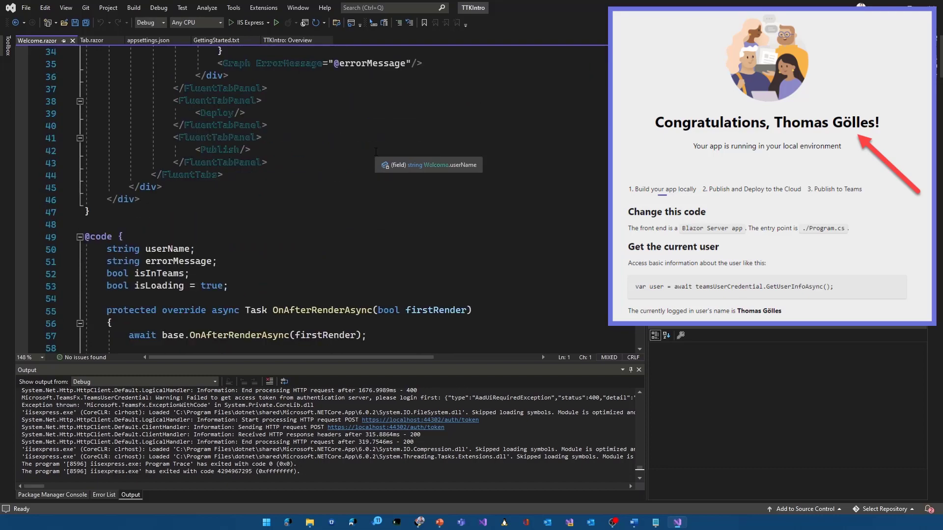
scroll(376, 153, down, 2)
scroll(375, 153, down, 1)
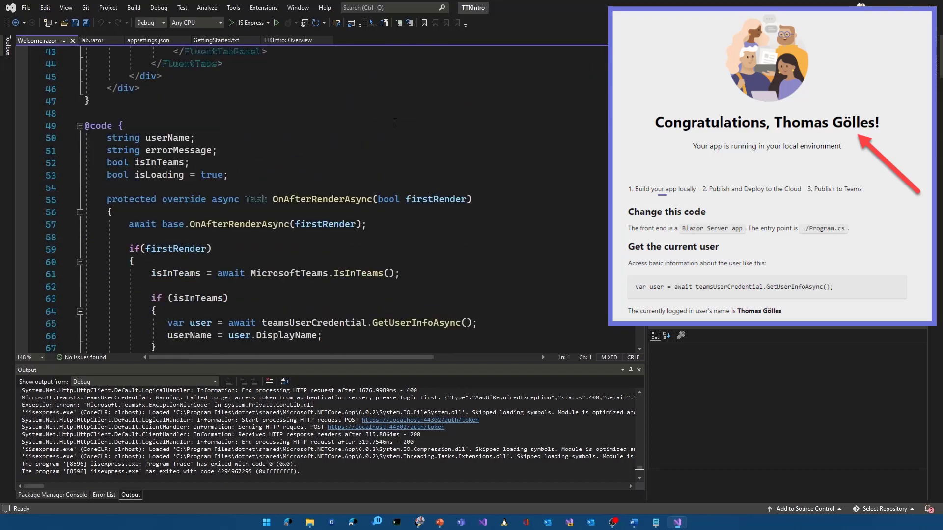
scroll(407, 151, down, 2)
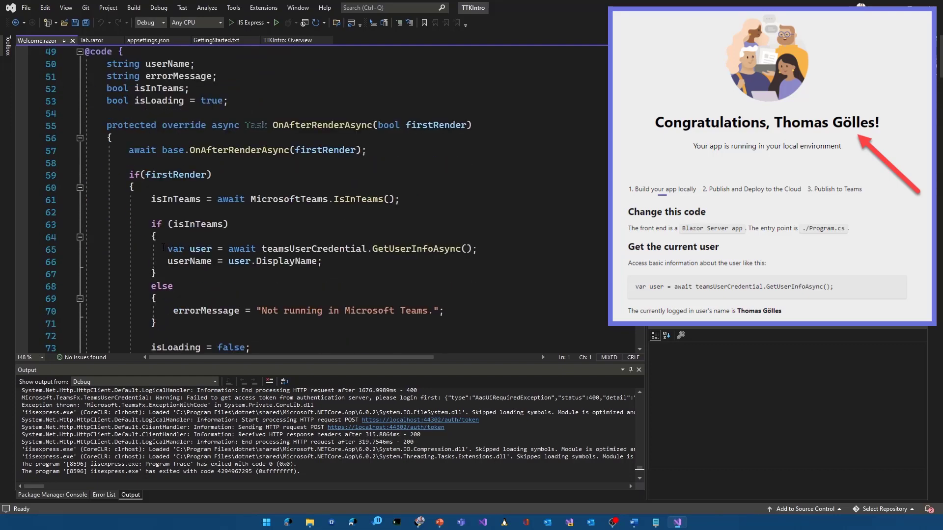
drag(163, 249, 480, 249)
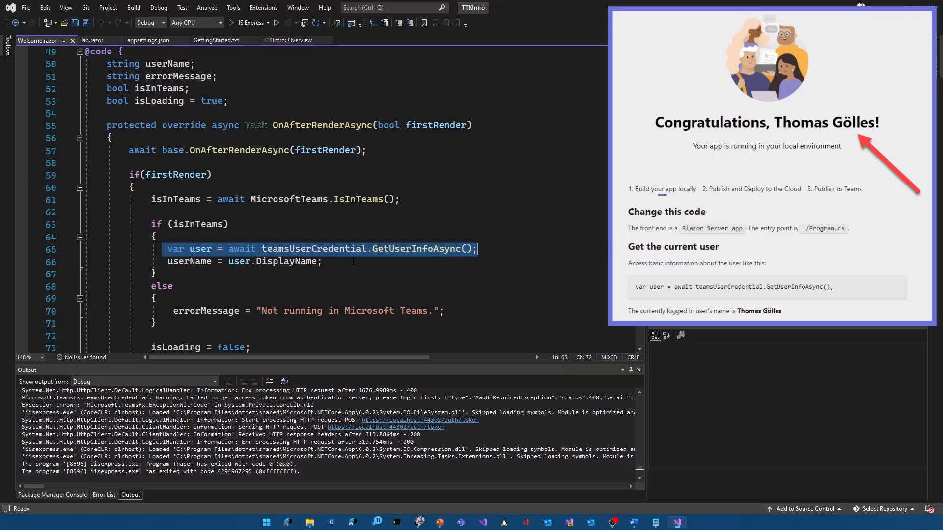
click(415, 270)
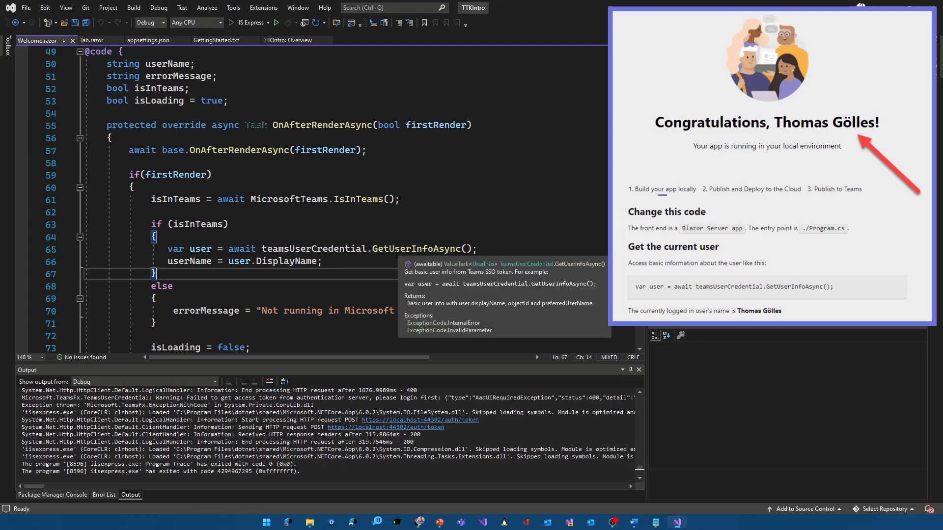
scroll(322, 226, down, 1)
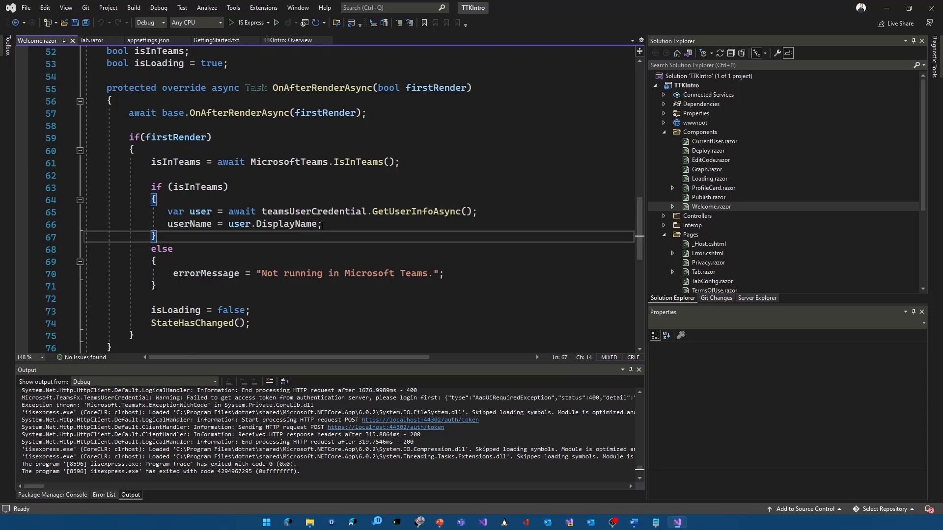
Open Graph.razor from the Components folder in Solution Explorer.
double_click(713, 173)
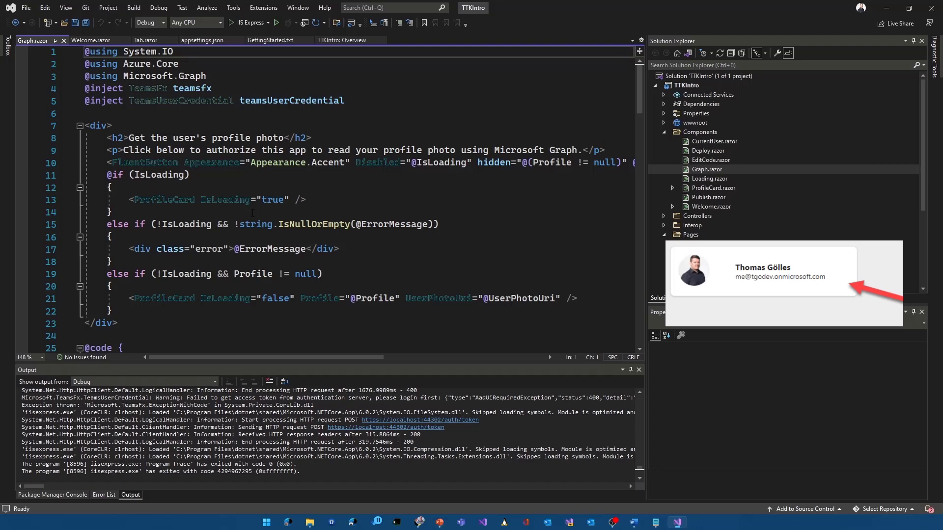
scroll(253, 212, down, 3)
scroll(253, 212, down, 3)
scroll(253, 212, down, 3)
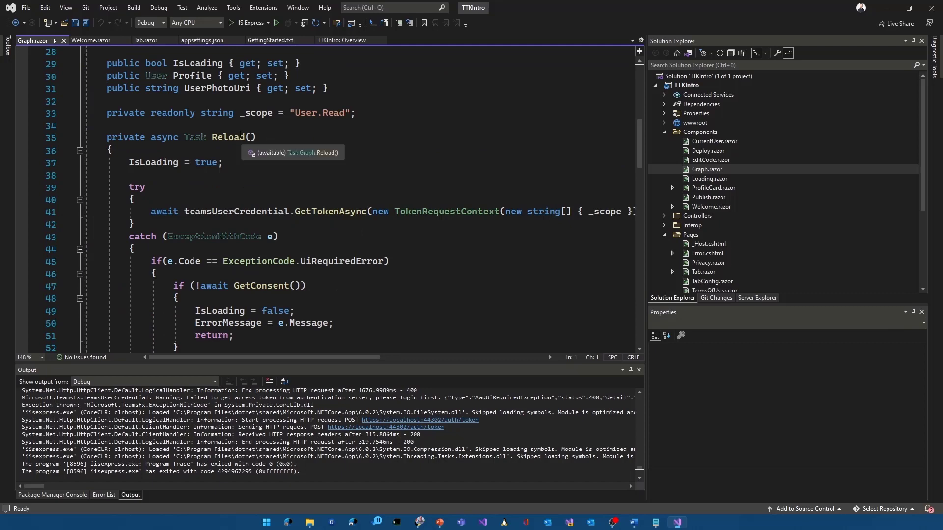
scroll(221, 140, up, 4)
scroll(384, 142, up, 5)
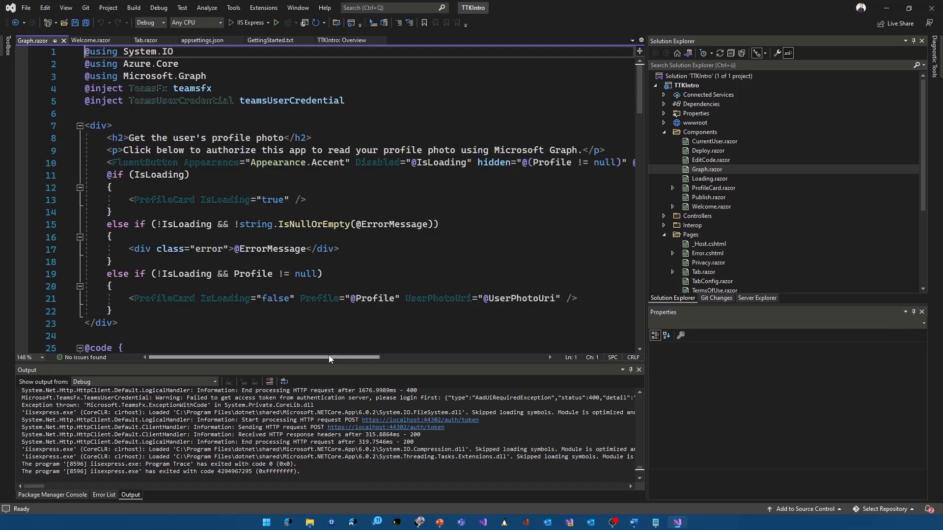
drag(329, 354, 460, 348)
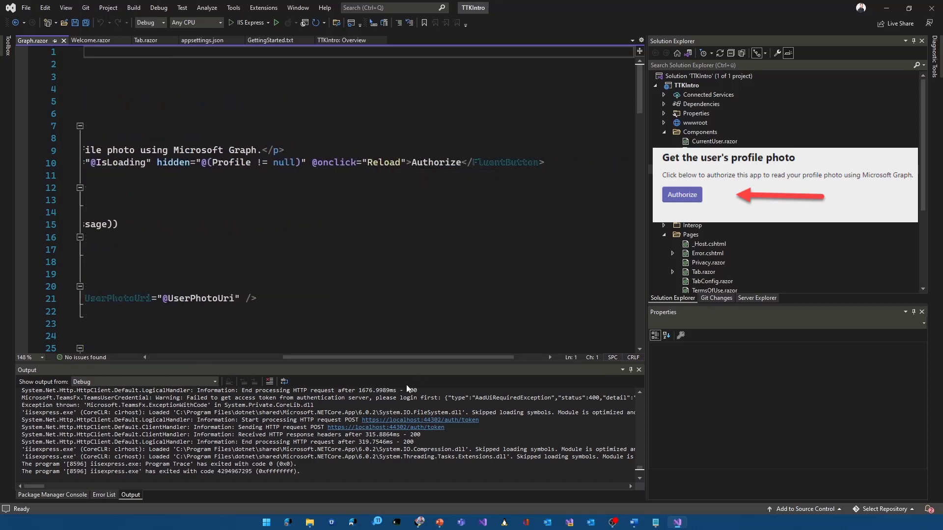
drag(404, 357, 265, 357)
scroll(294, 221, down, 4)
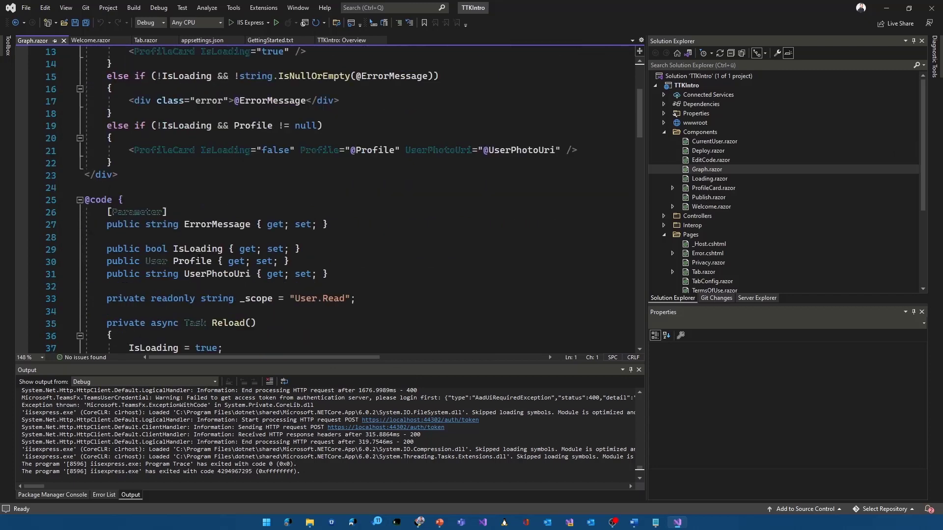
scroll(221, 246, down, 2)
scroll(221, 247, down, 3)
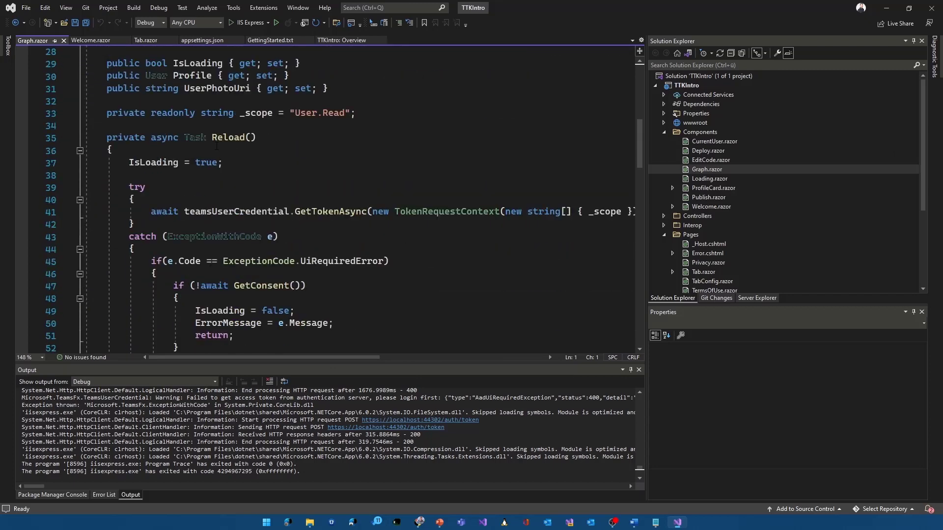
scroll(216, 146, down, 1)
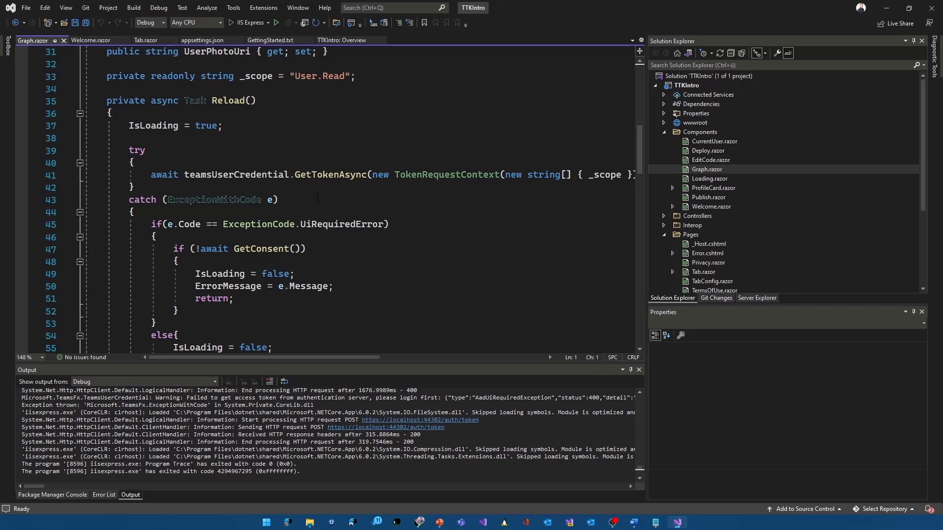
scroll(317, 198, down, 1)
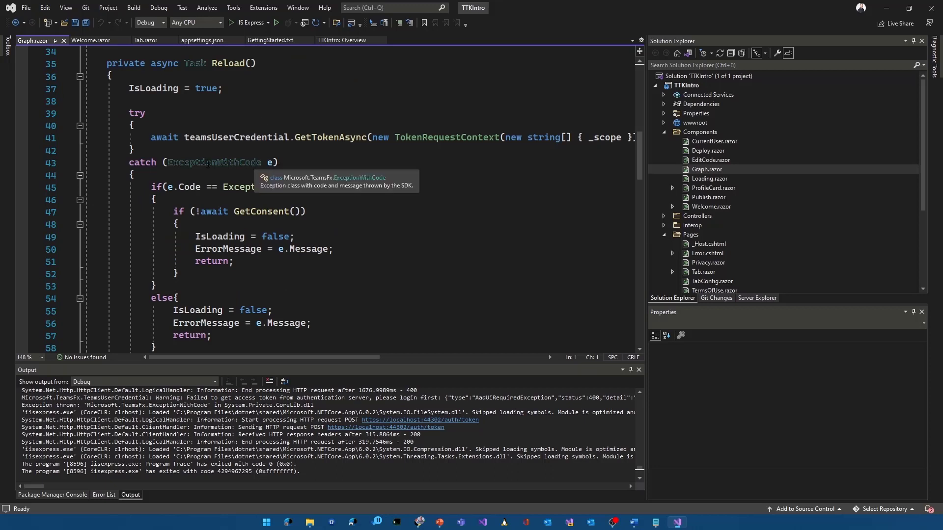
mouse_move(269, 248)
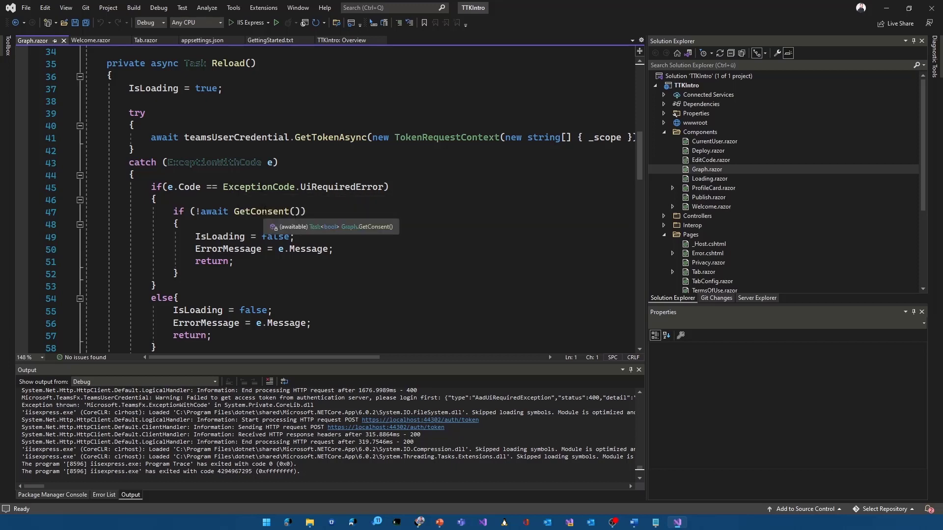
click(247, 212)
key(F12)
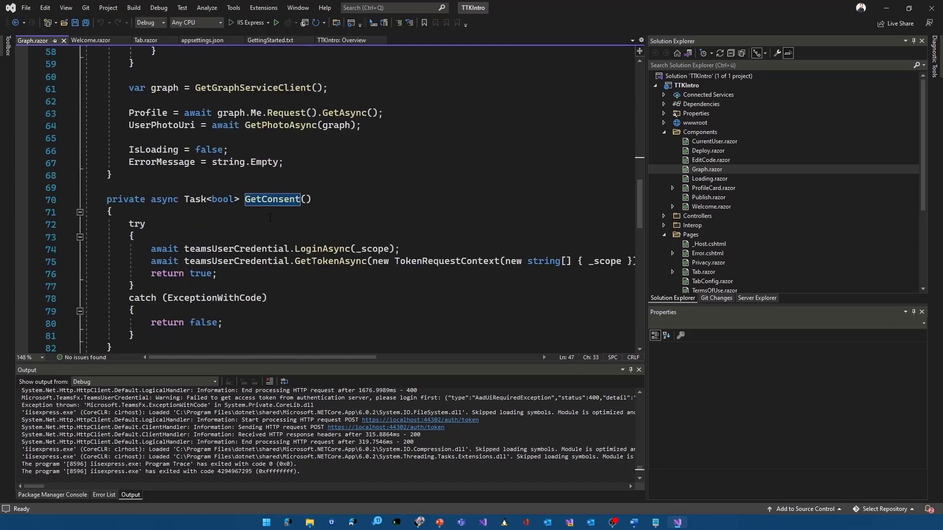
click(322, 249)
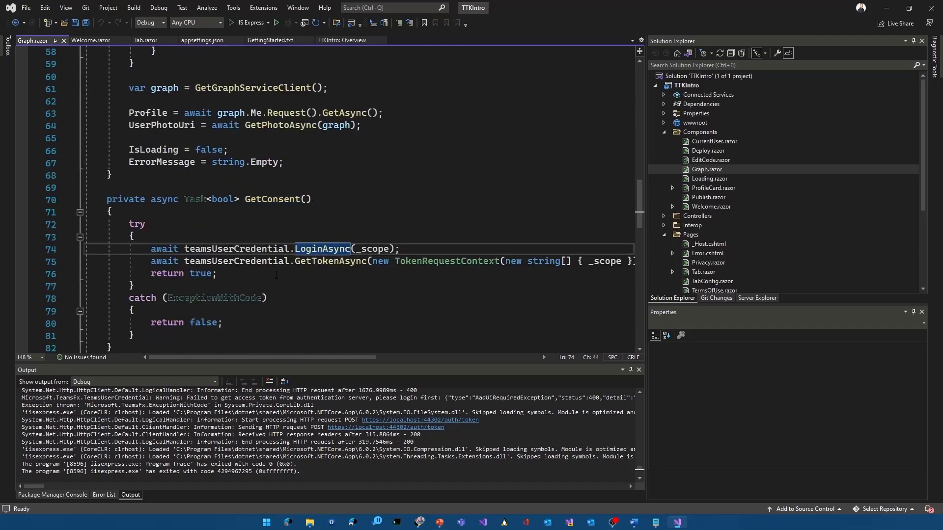
click(329, 261)
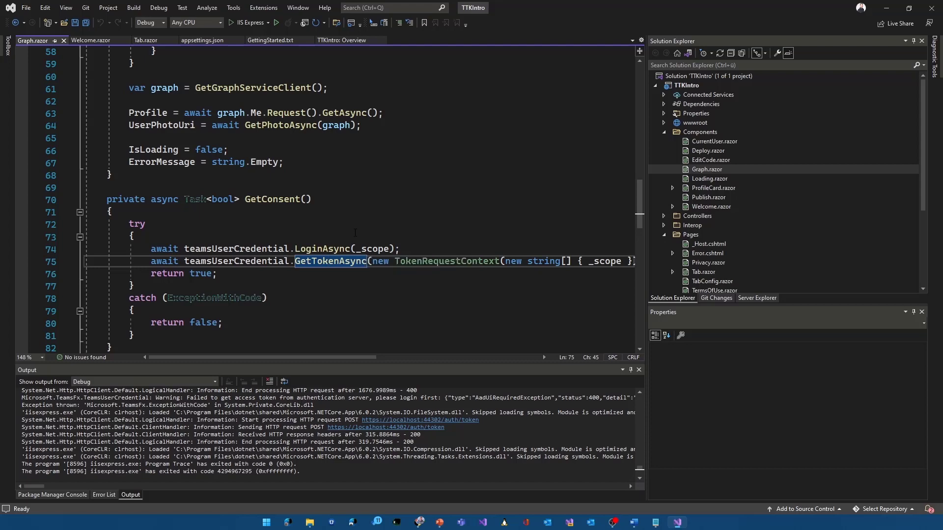
scroll(363, 238, up, 4)
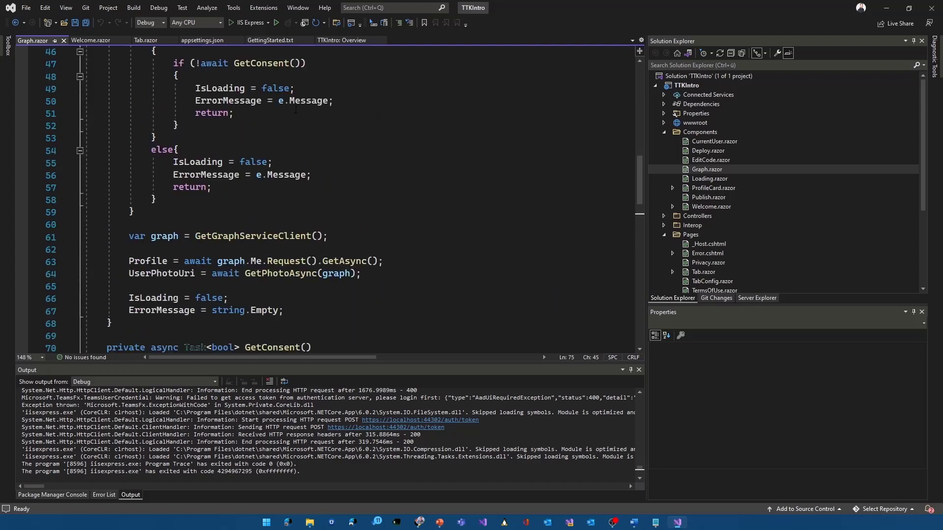
scroll(295, 109, up, 1)
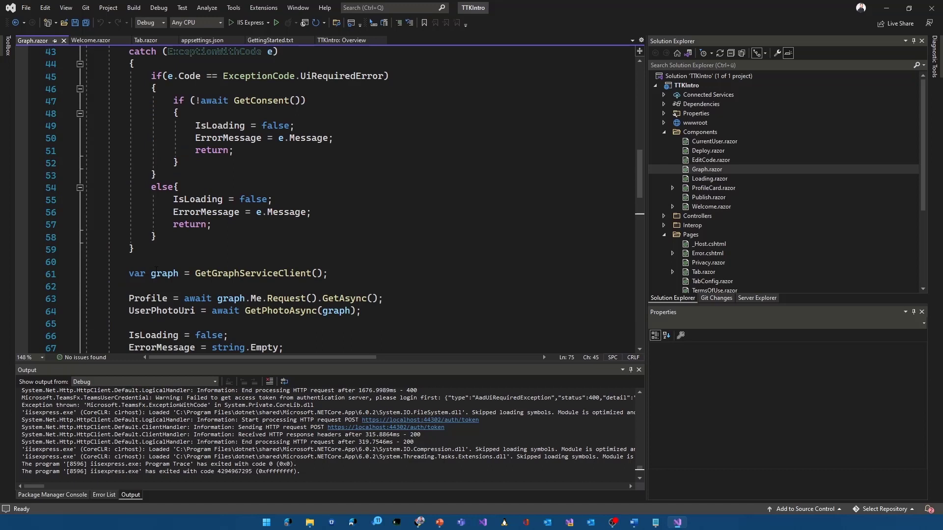
mouse_move(251, 236)
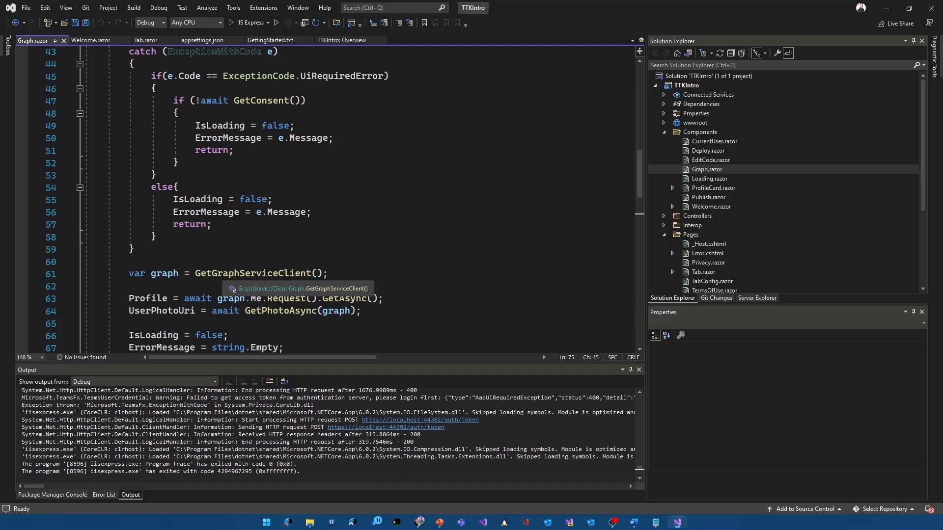
scroll(260, 278, down, 4)
scroll(260, 278, down, 4)
scroll(260, 279, down, 1)
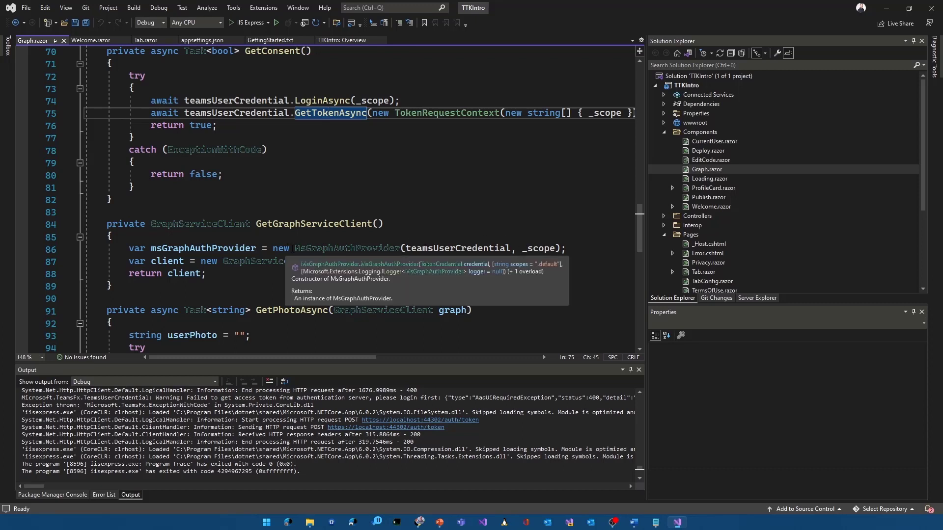
drag(295, 248, 403, 248)
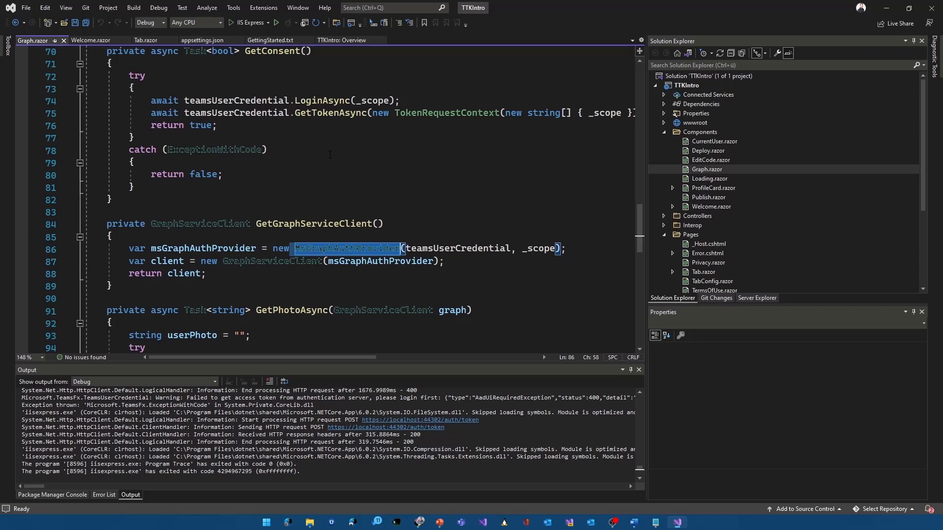
double_click(258, 261)
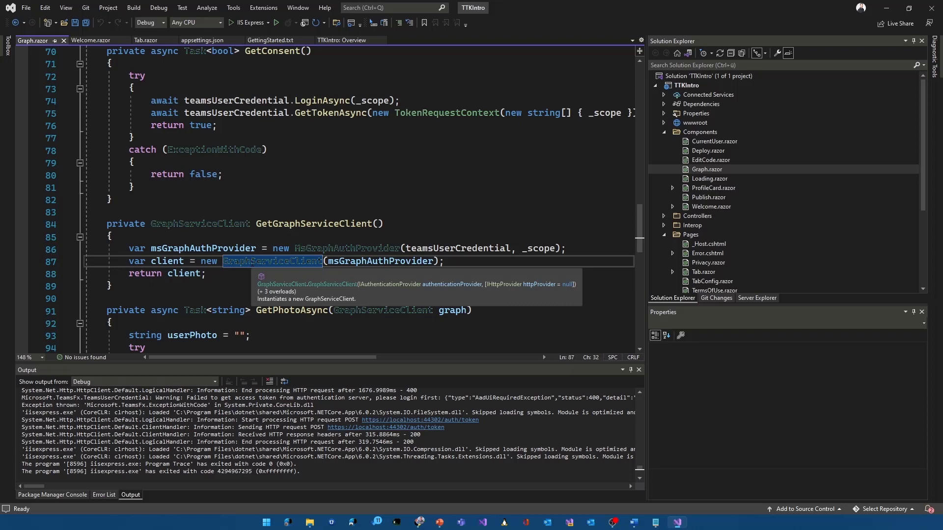
mouse_move(271, 261)
scroll(234, 260, up, 3)
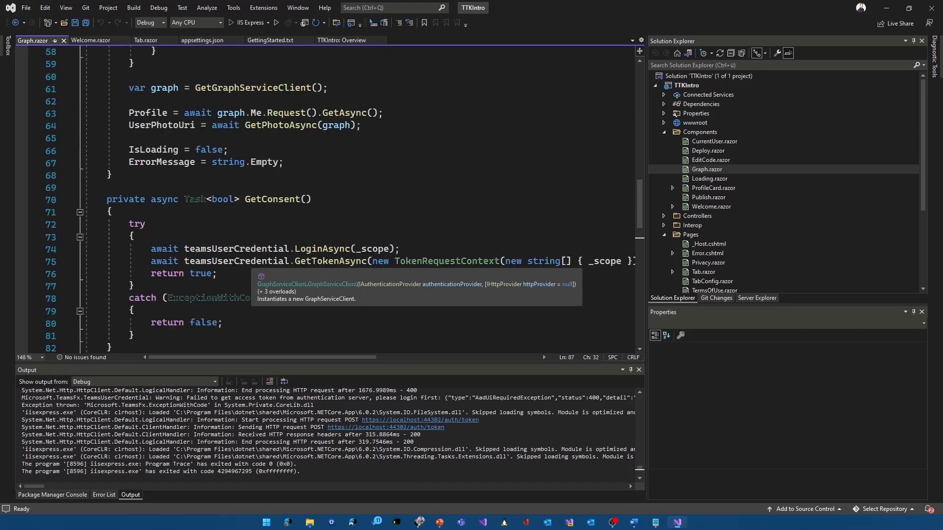
scroll(233, 260, up, 2)
click(169, 126)
mouse_move(164, 88)
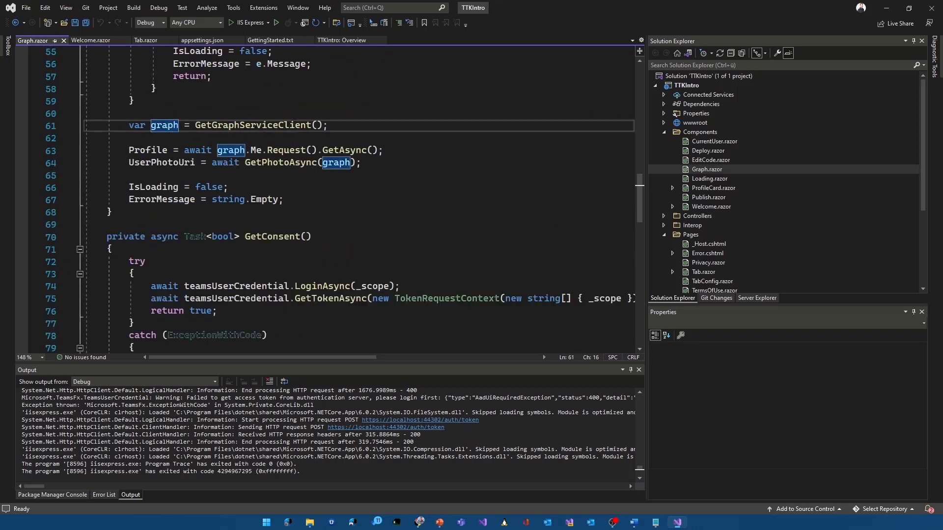
click(241, 150)
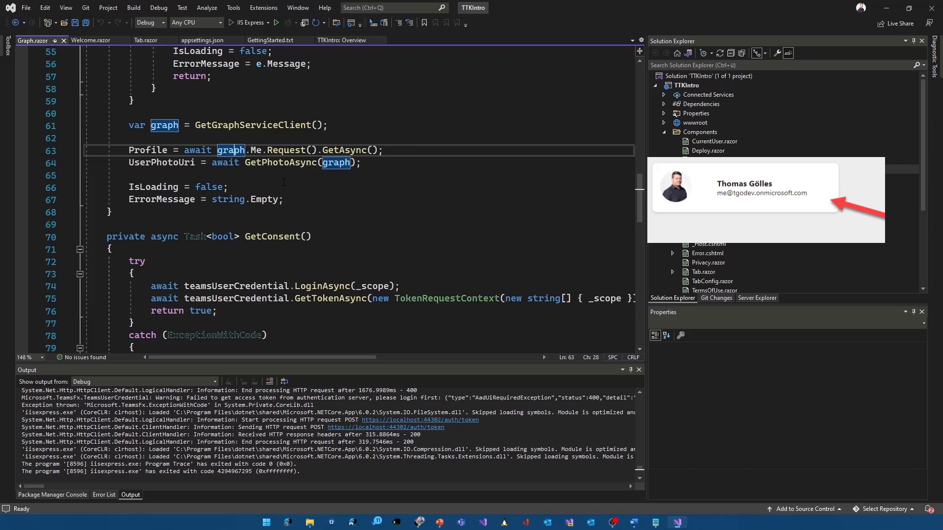
mouse_move(165, 125)
mouse_move(250, 126)
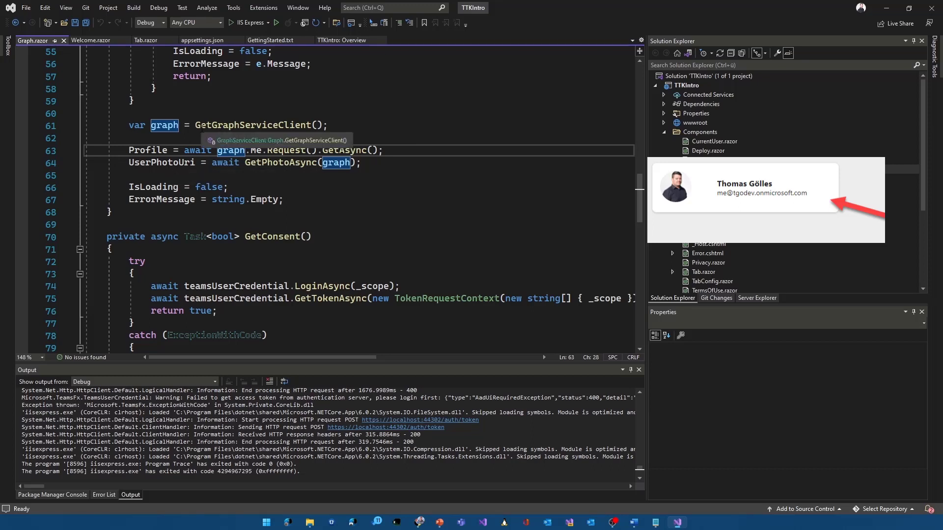
scroll(288, 206, up, 2)
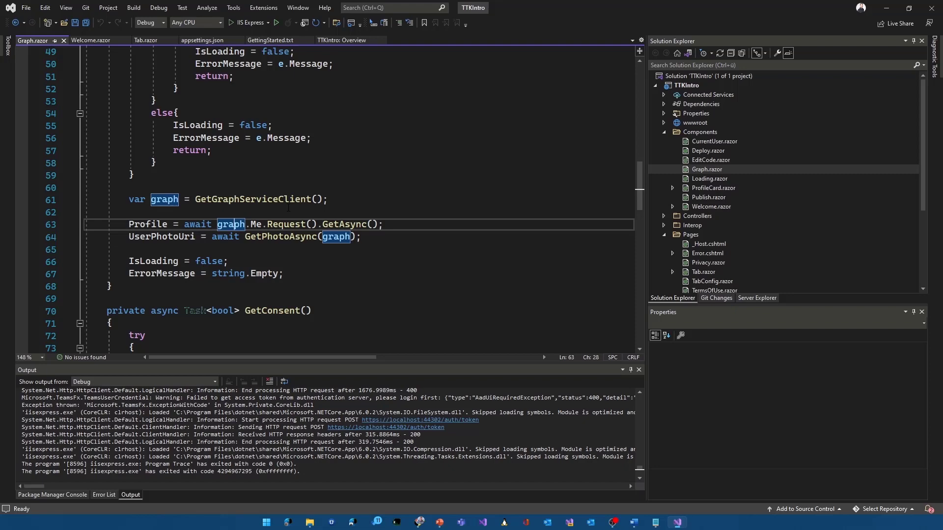
scroll(292, 226, up, 3)
scroll(292, 226, up, 5)
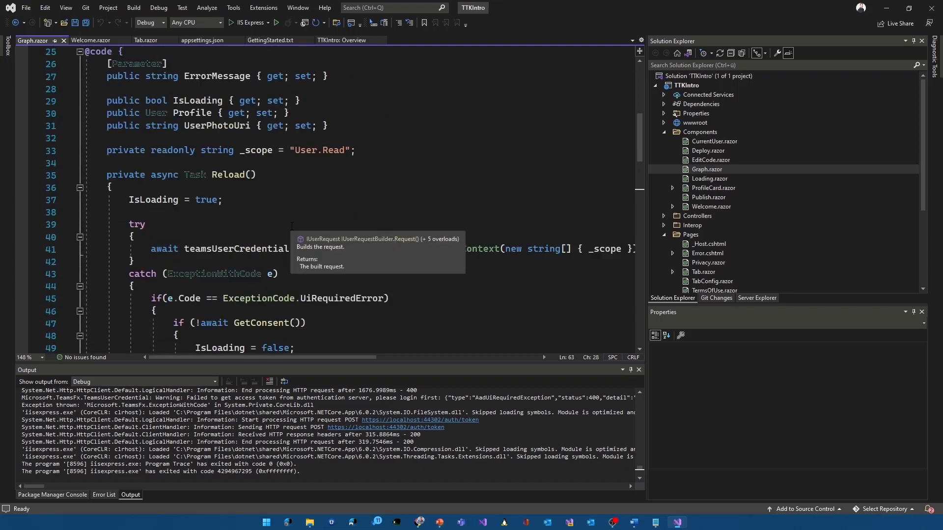
scroll(293, 225, up, 1)
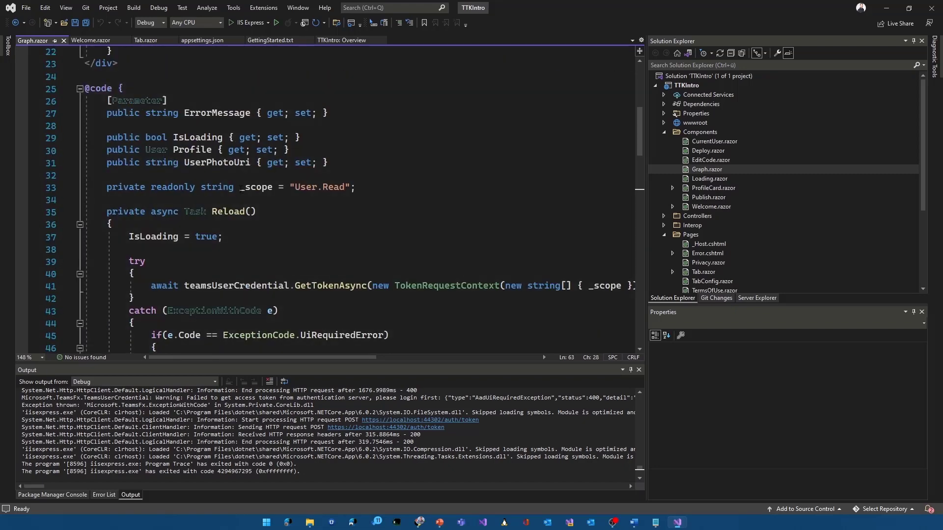
scroll(334, 305, down, 3)
scroll(334, 305, down, 2)
scroll(333, 304, down, 1)
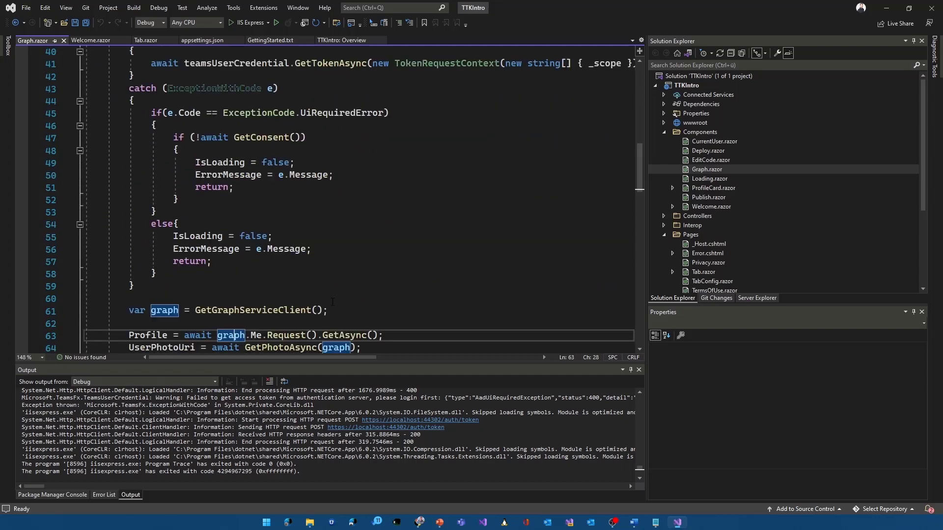
scroll(333, 294, down, 1)
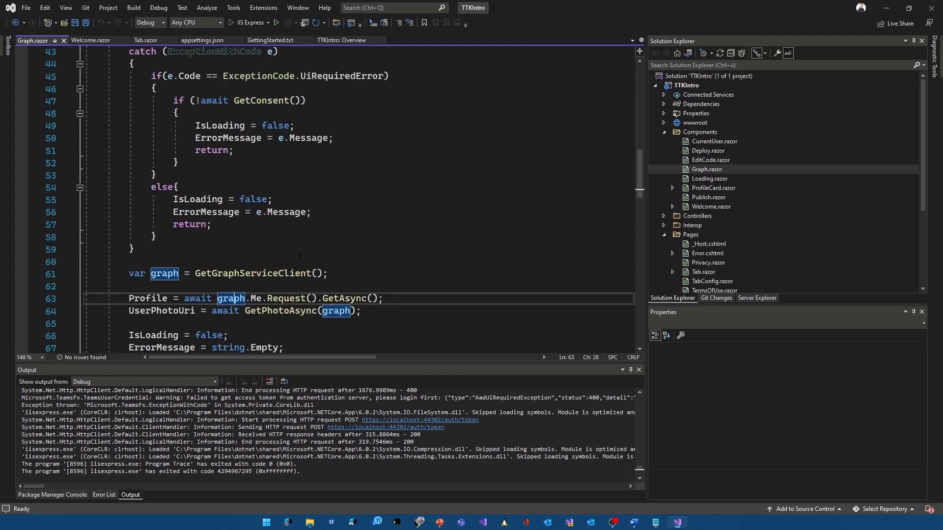
scroll(309, 276, down, 1)
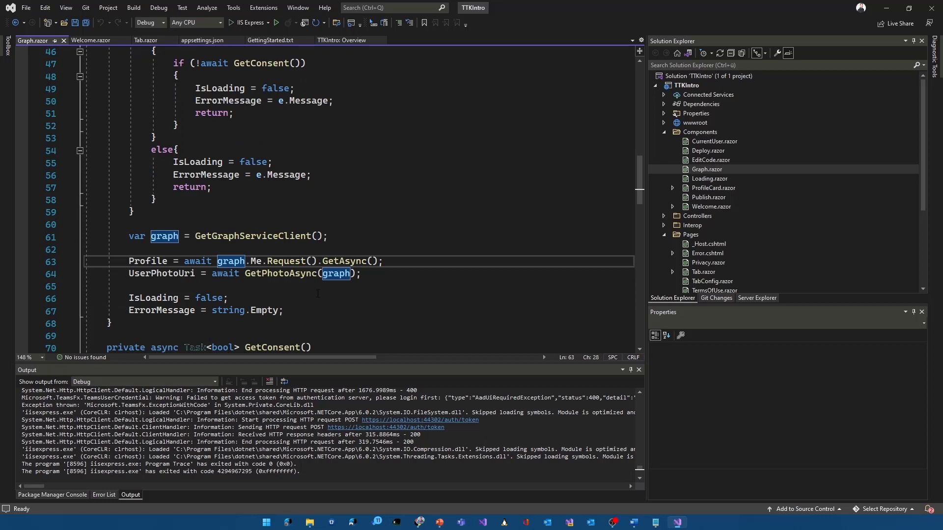